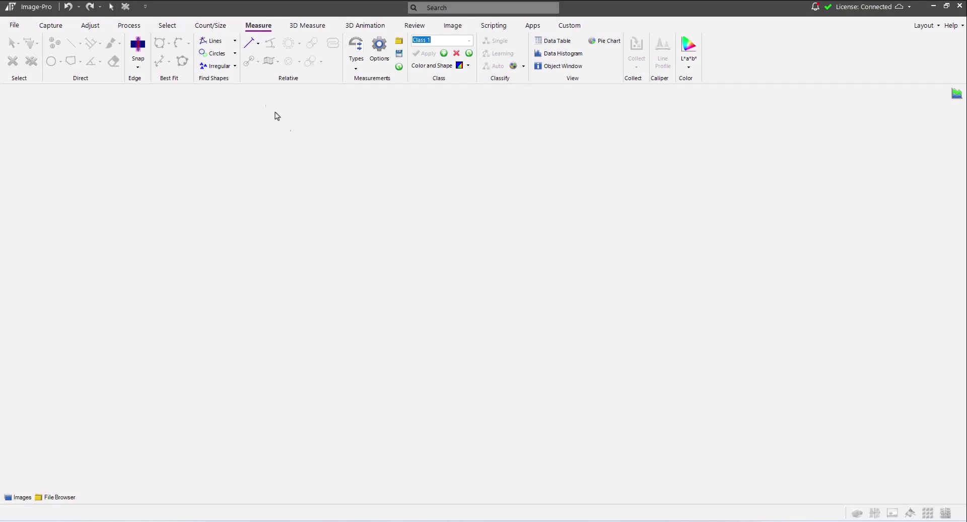
# Step: Open the AI Deep Learning Prediction panel from the Count/Size tab's Segment group
pyautogui.click(216, 29)
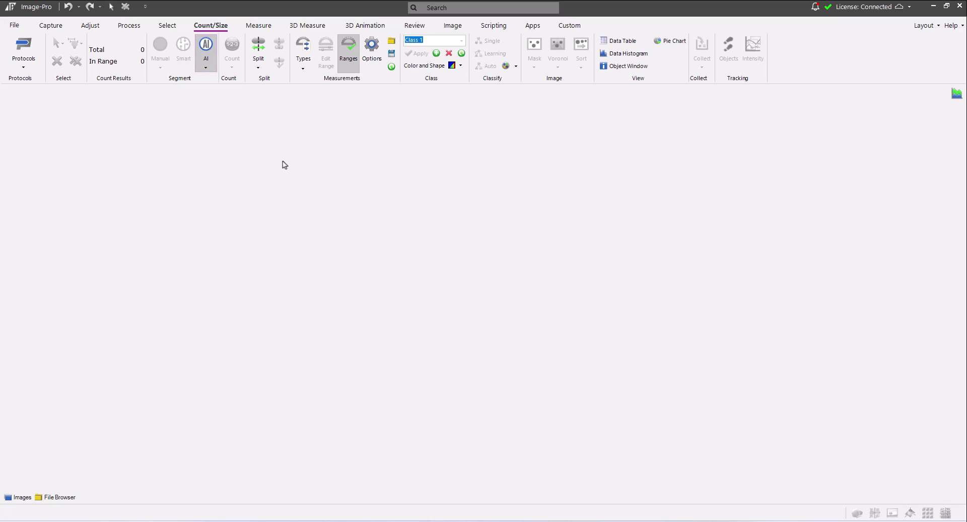
pyautogui.click(206, 49)
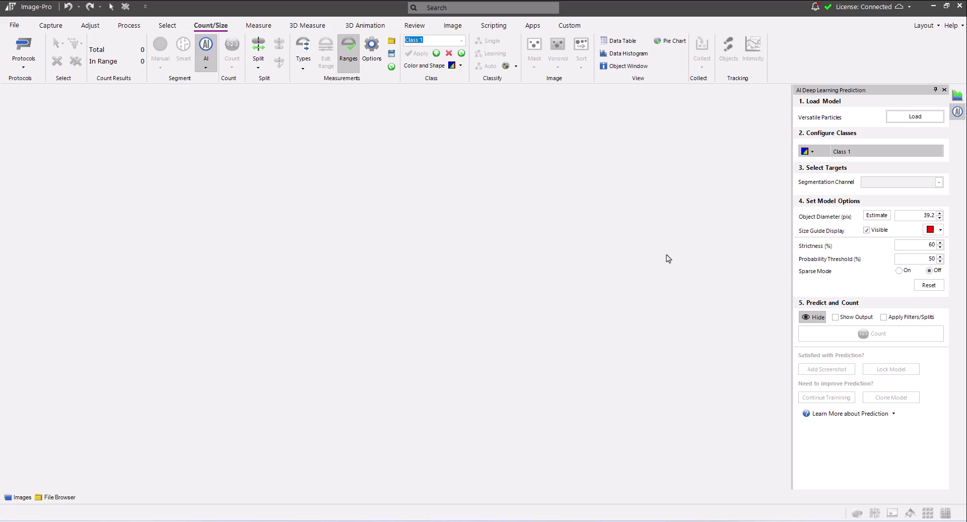
# Step: Browse the pretrained model list via Load and tick Open Demo Image
pyautogui.click(914, 120)
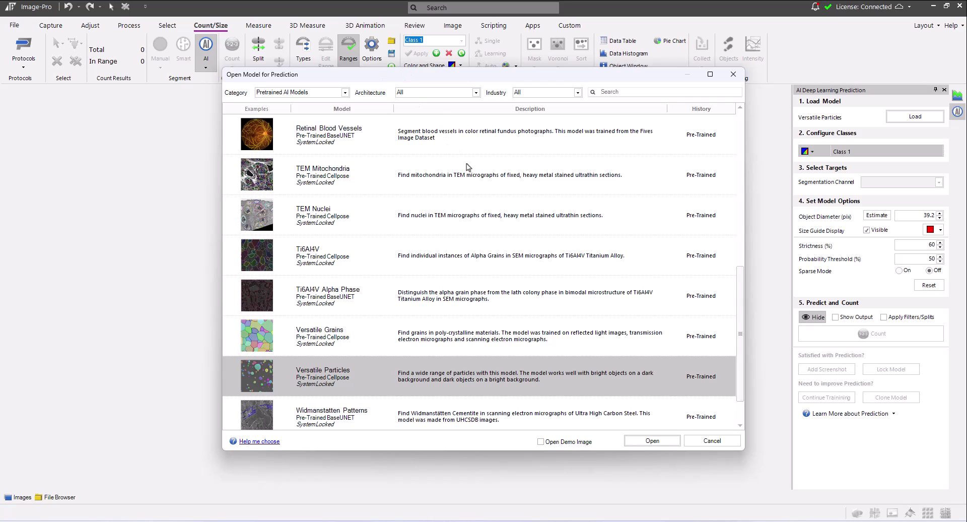
pyautogui.scroll(4, 470, 168)
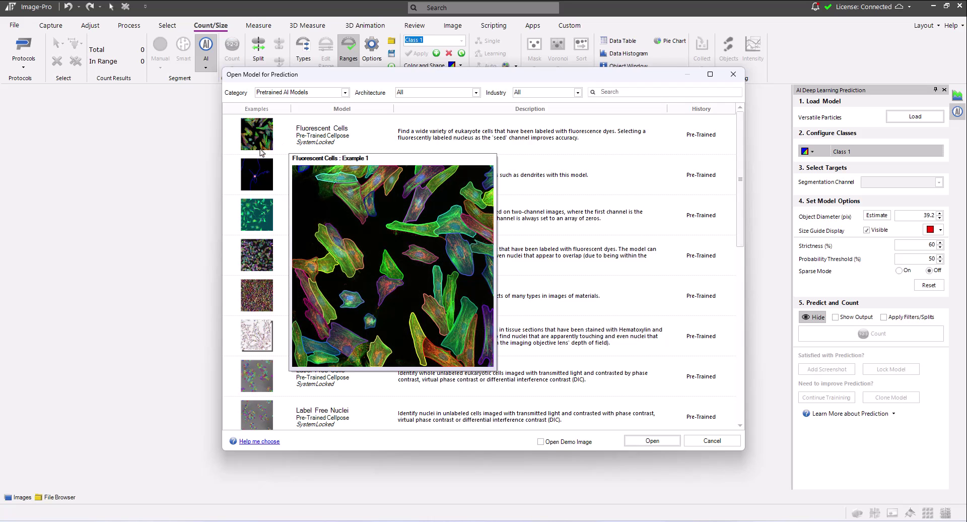
pyautogui.moveTo(254, 223)
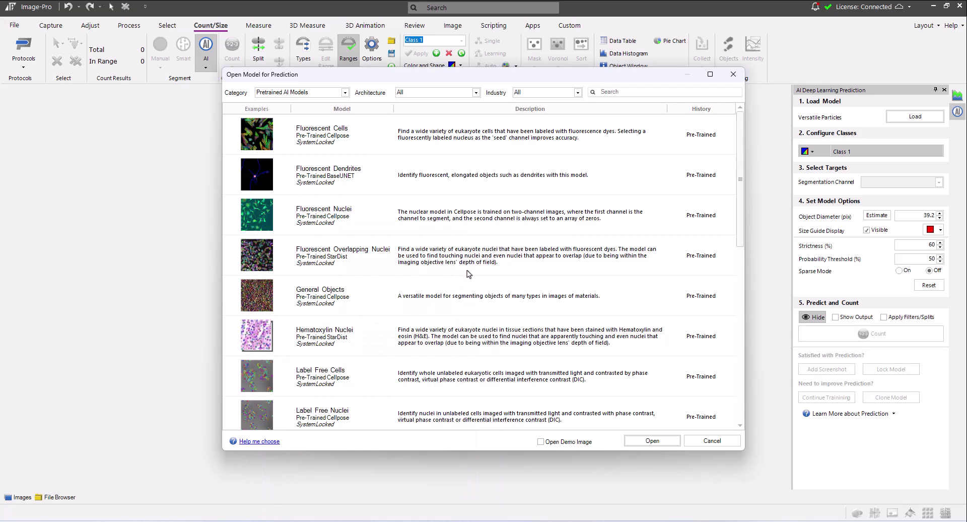
pyautogui.click(541, 443)
pyautogui.scroll(-5, 464, 347)
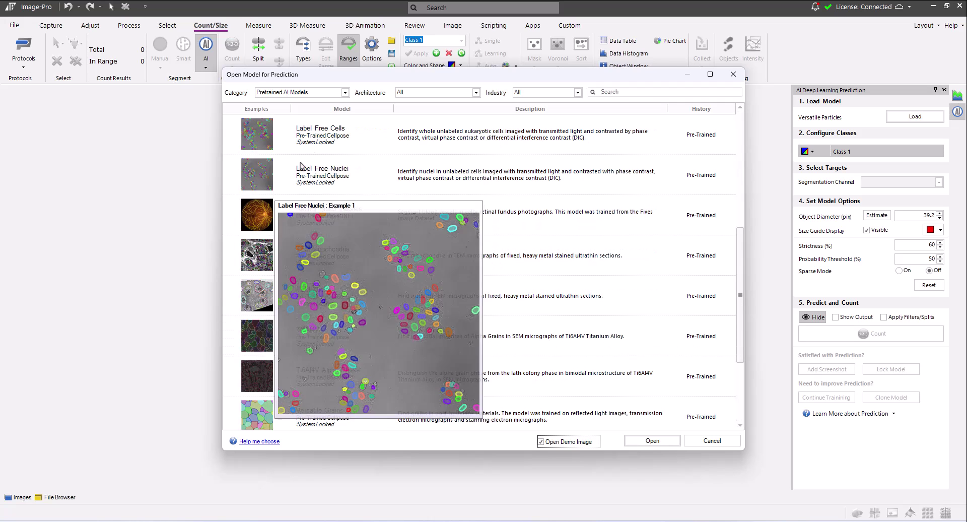
# Step: Open Label Free Cells with the Kyoto Hela demo image and count its 147 cells
pyautogui.click(450, 135)
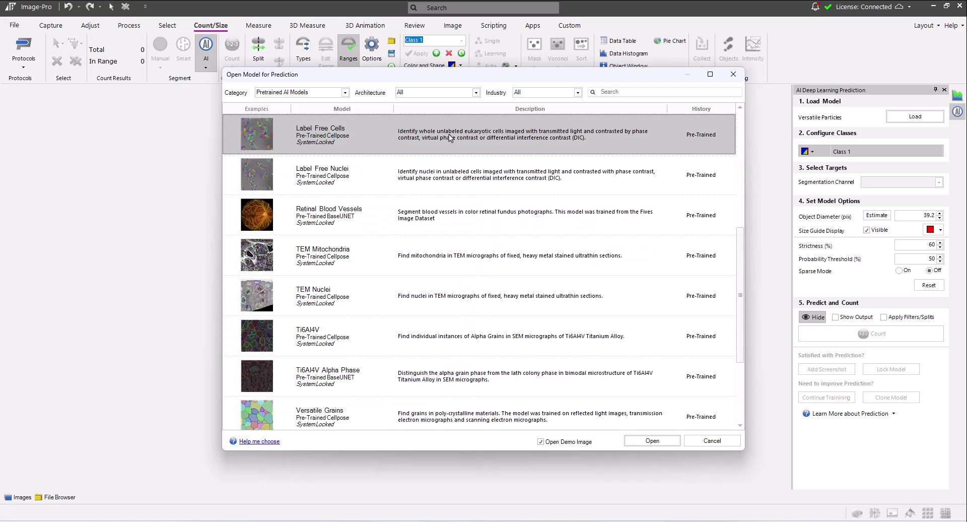
pyautogui.click(657, 443)
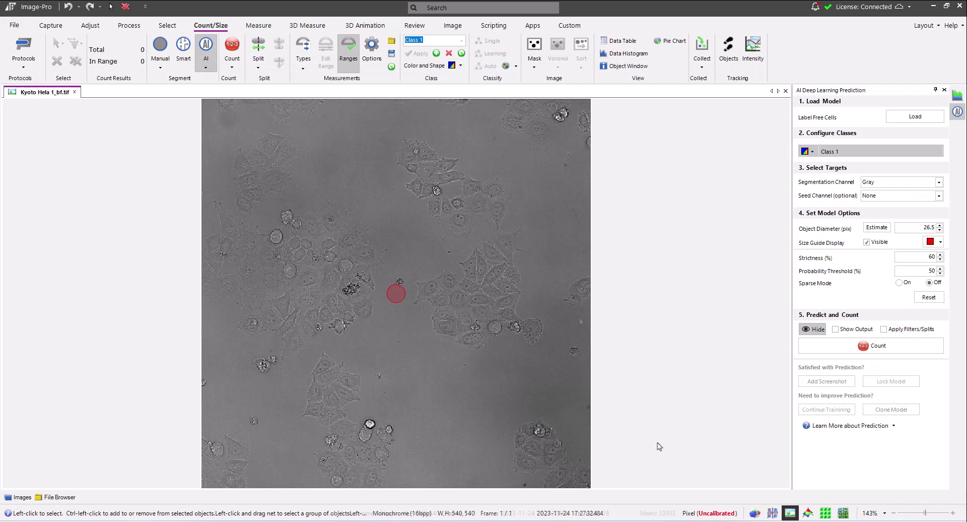
pyautogui.moveTo(398, 298); pyautogui.dragTo(630, 217)
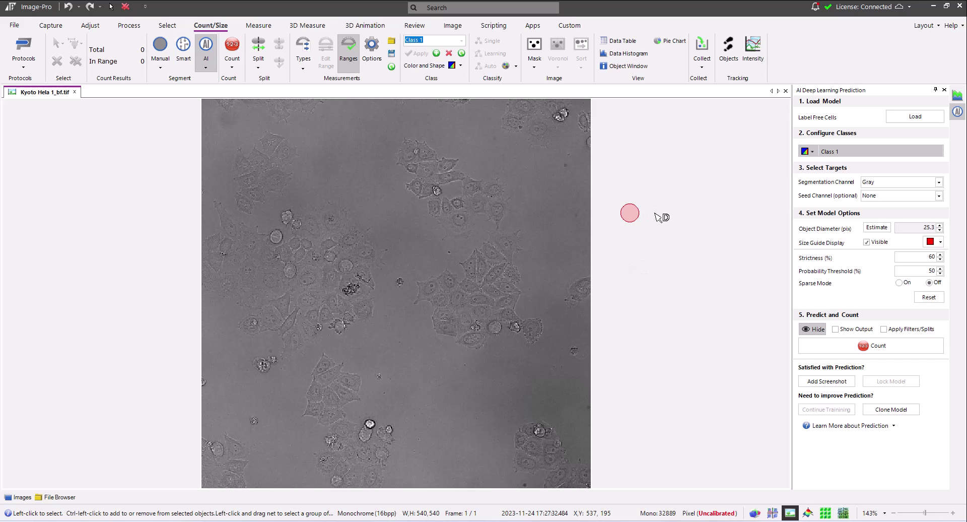
pyautogui.click(864, 348)
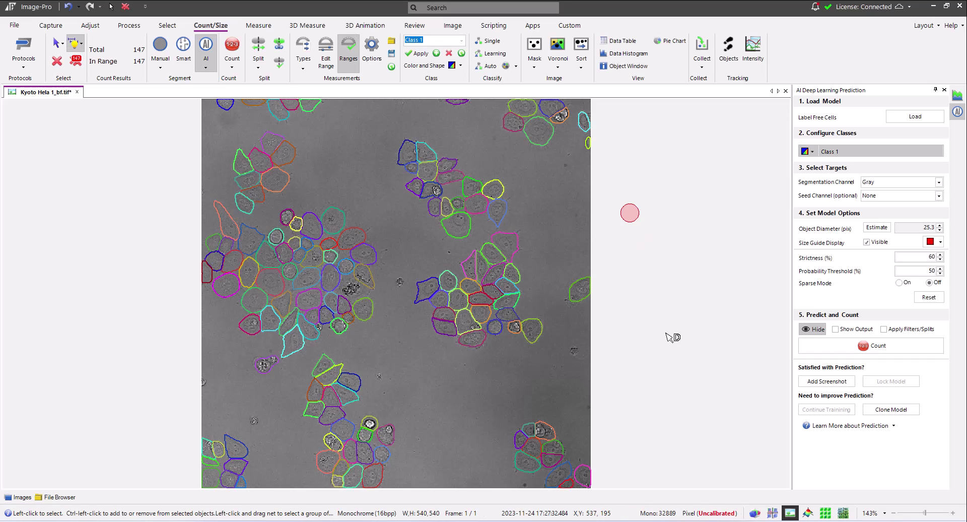
# Step: Load Label Free Nuclei on a new Kyoto Hela image and count 149 nuclei
pyautogui.click(914, 116)
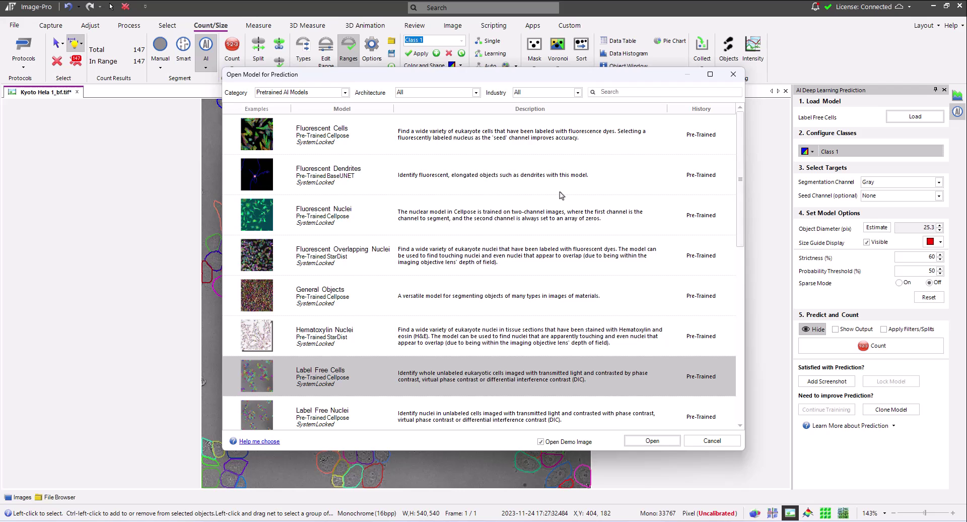
pyautogui.scroll(-1, 506, 302)
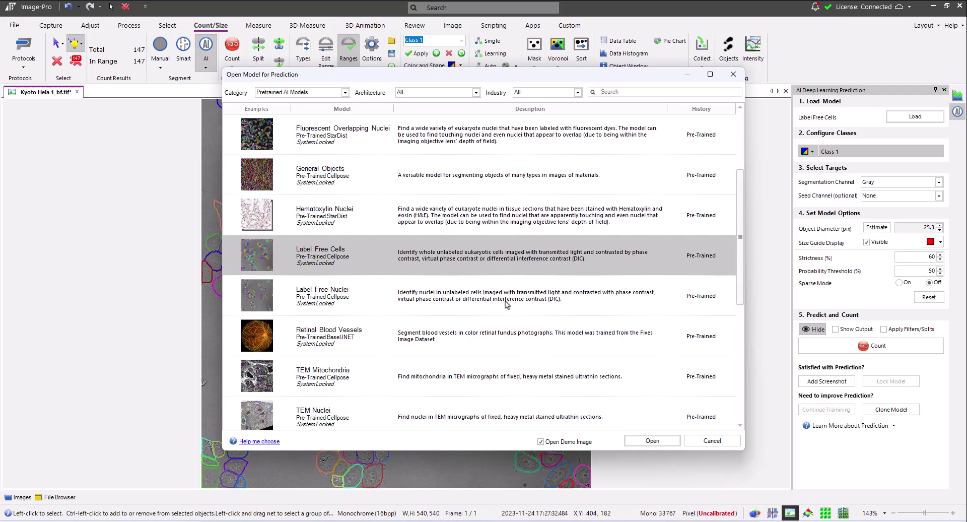
pyautogui.click(359, 301)
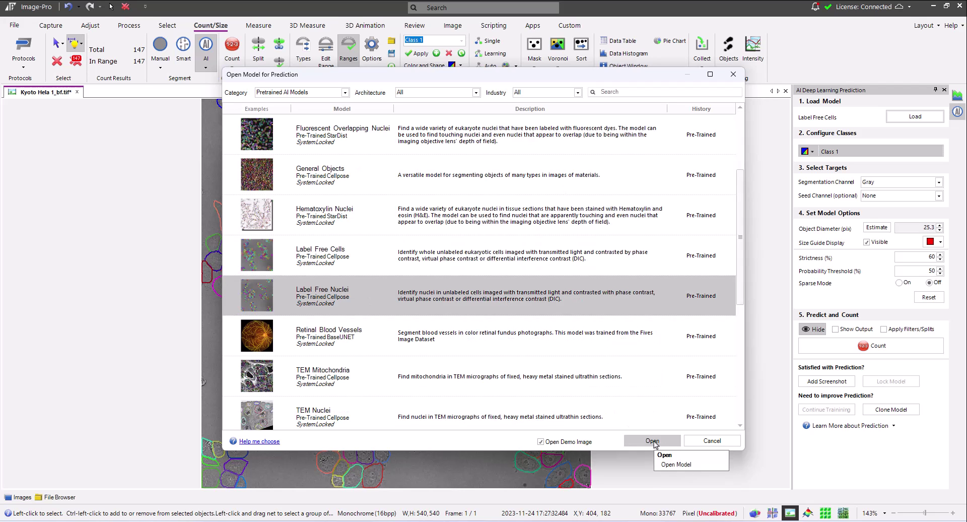
pyautogui.click(652, 440)
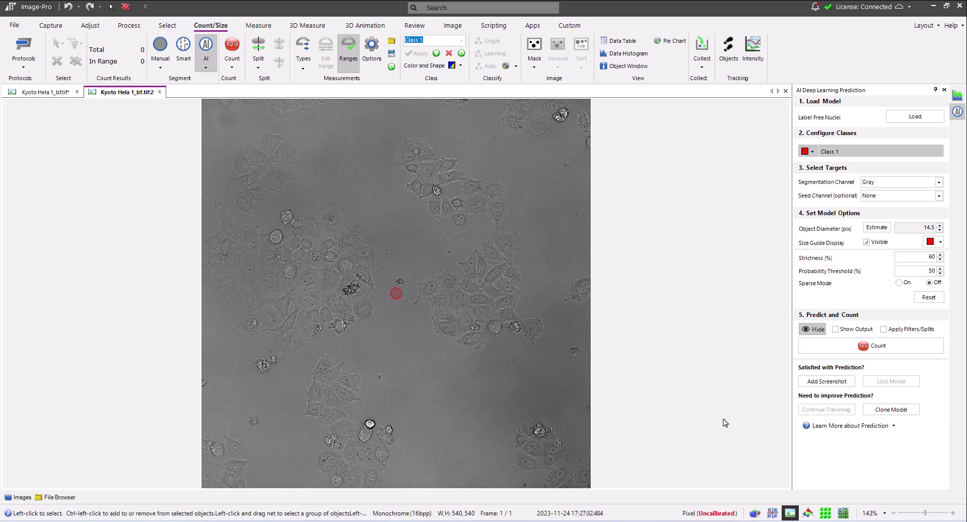
pyautogui.click(843, 353)
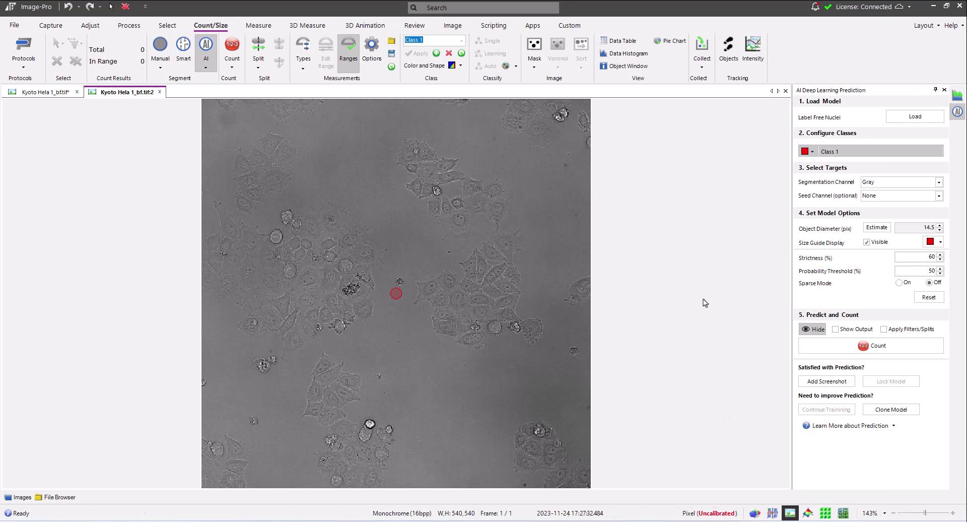
# Step: Move the size guide aside and toggle the nucleus outlines off and on to compare
pyautogui.moveTo(637, 264); pyautogui.dragTo(638, 261)
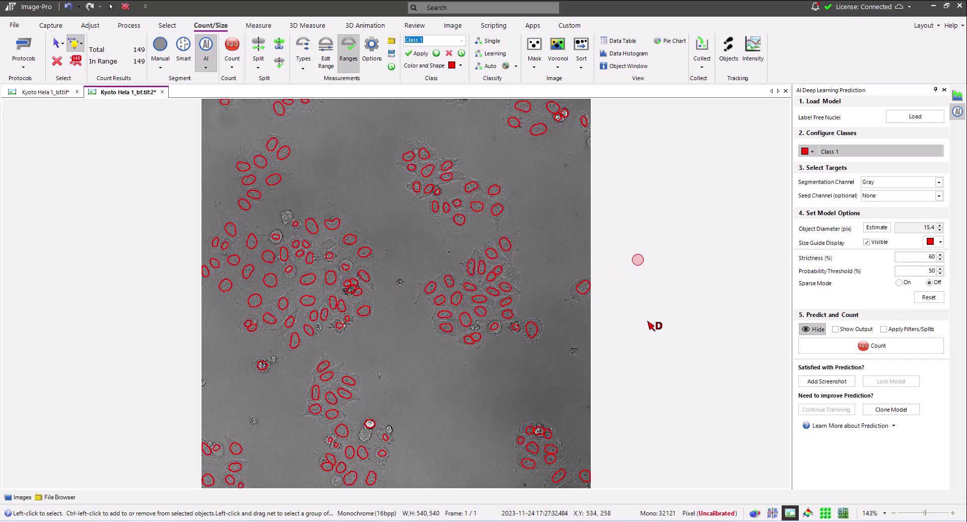
pyautogui.click(812, 330)
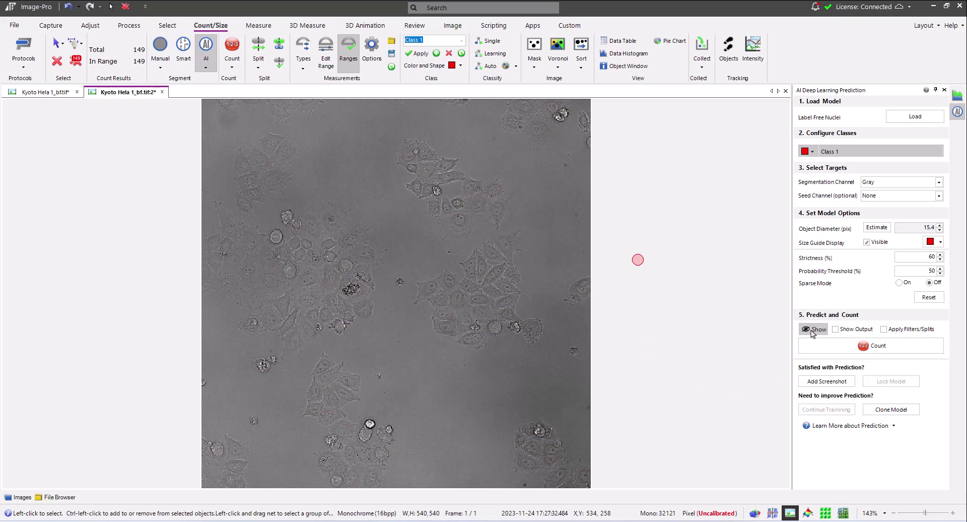
pyautogui.click(813, 330)
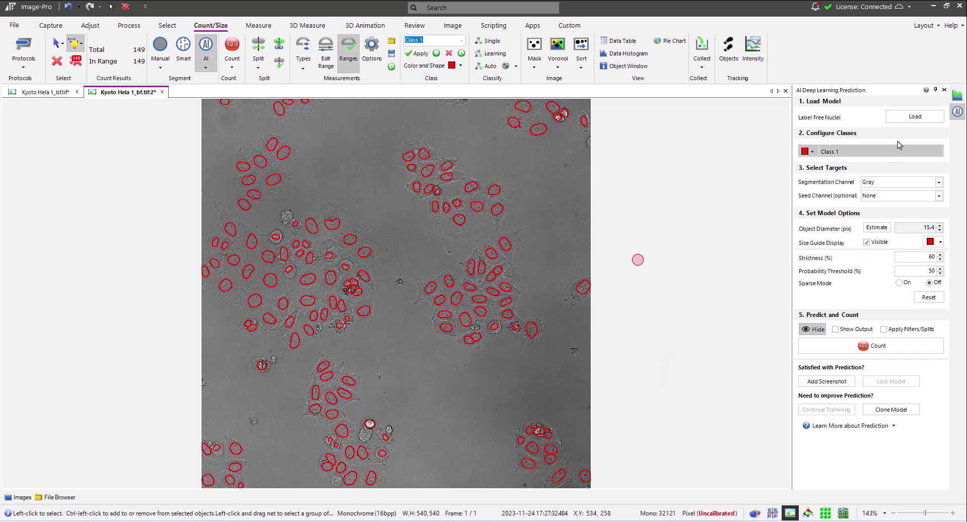
# Step: Load Versatile Particles with the Particle Size demo image and start the count
pyautogui.click(909, 120)
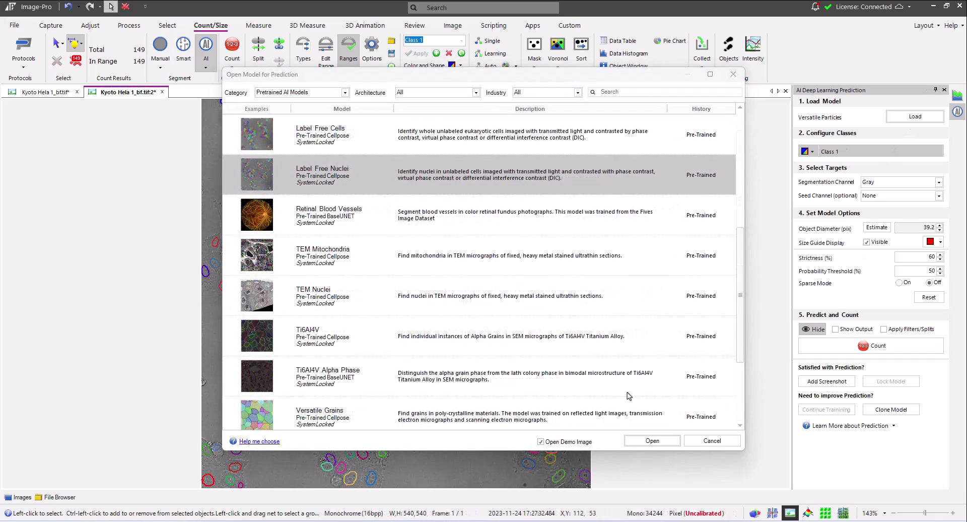
pyautogui.scroll(-3, 605, 313)
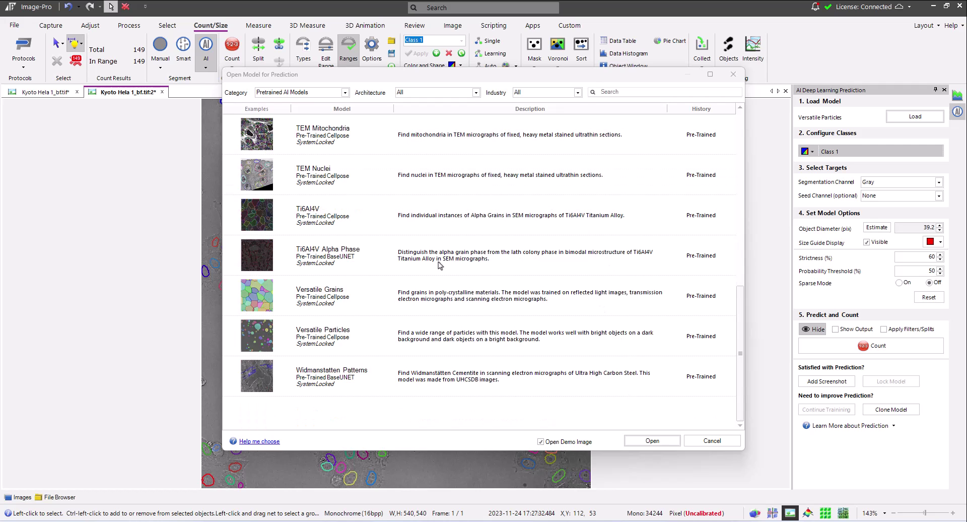
pyautogui.click(388, 337)
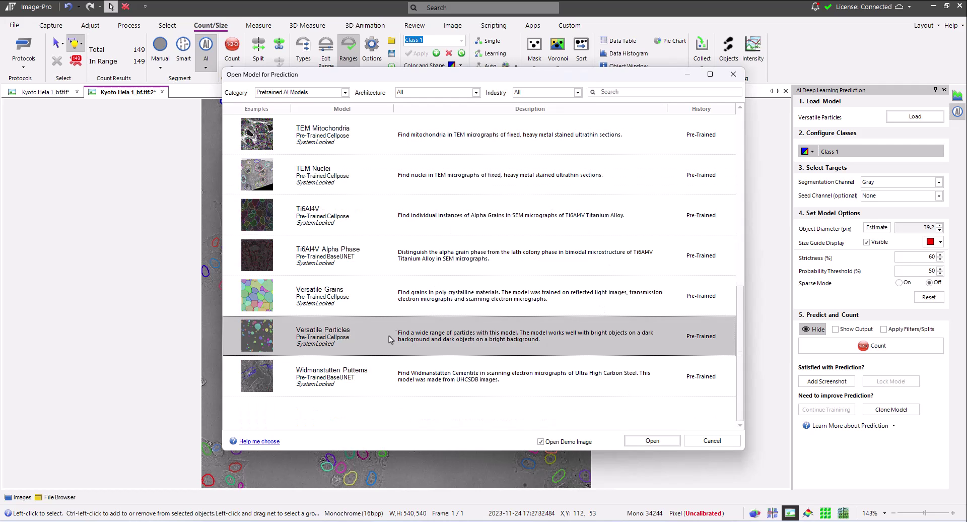
pyautogui.click(651, 441)
pyautogui.click(882, 346)
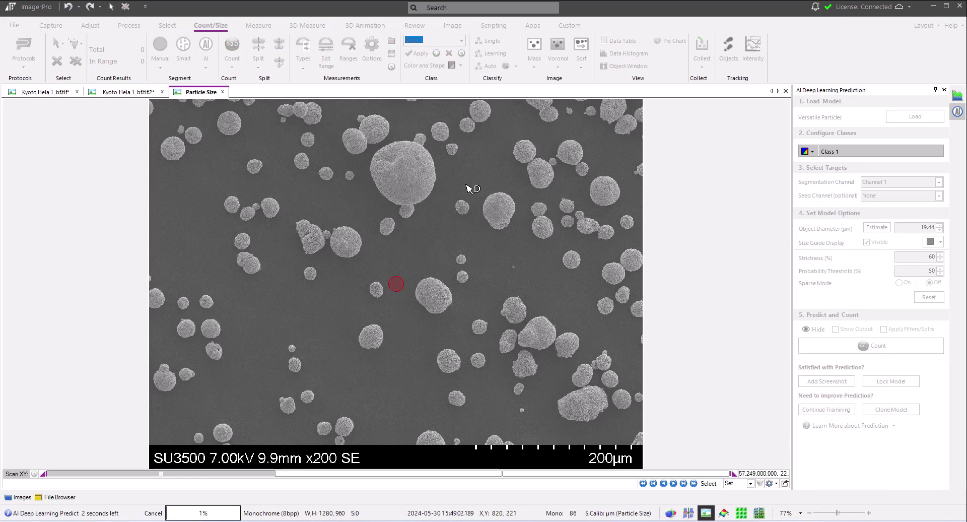
# Step: Zoom in and inspect several of the 116 outlined particles, then reopen the model list
pyautogui.scroll(2, 468, 188)
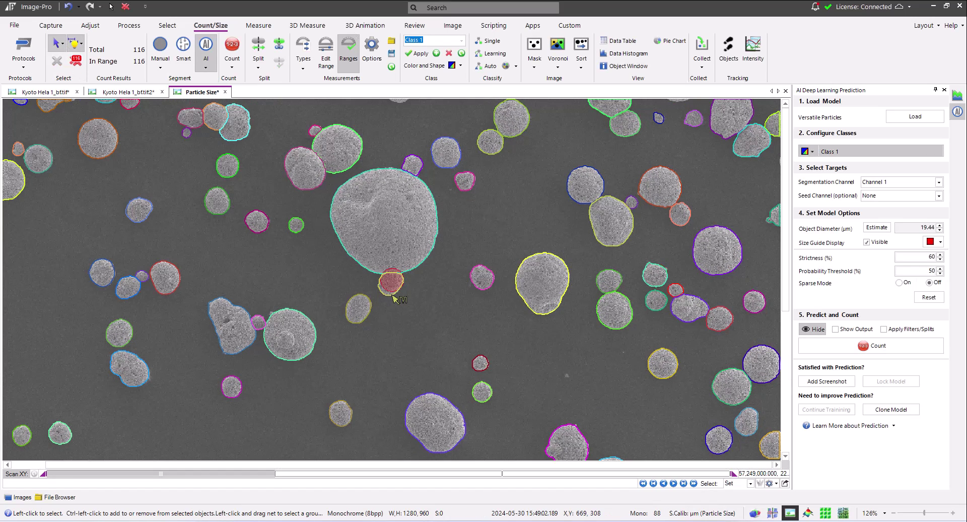
pyautogui.click(407, 258)
pyautogui.click(421, 167)
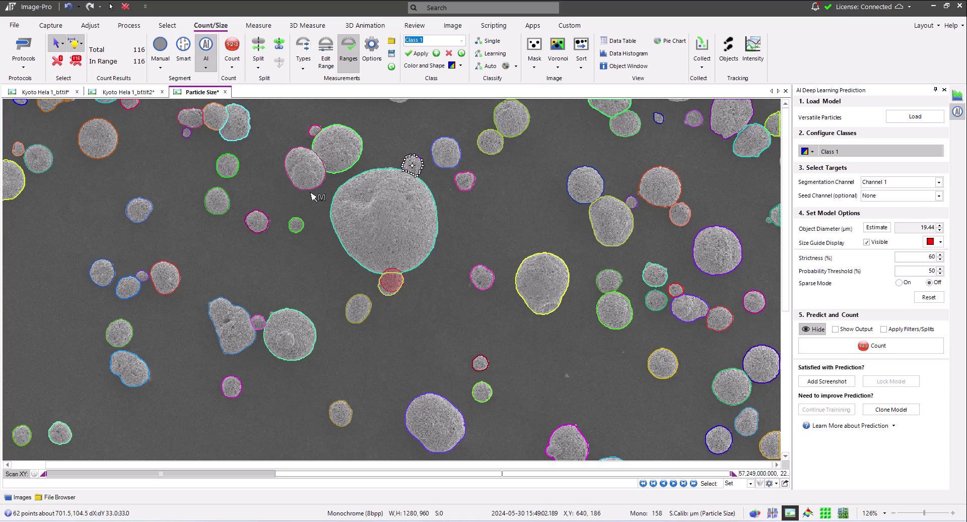
pyautogui.click(346, 156)
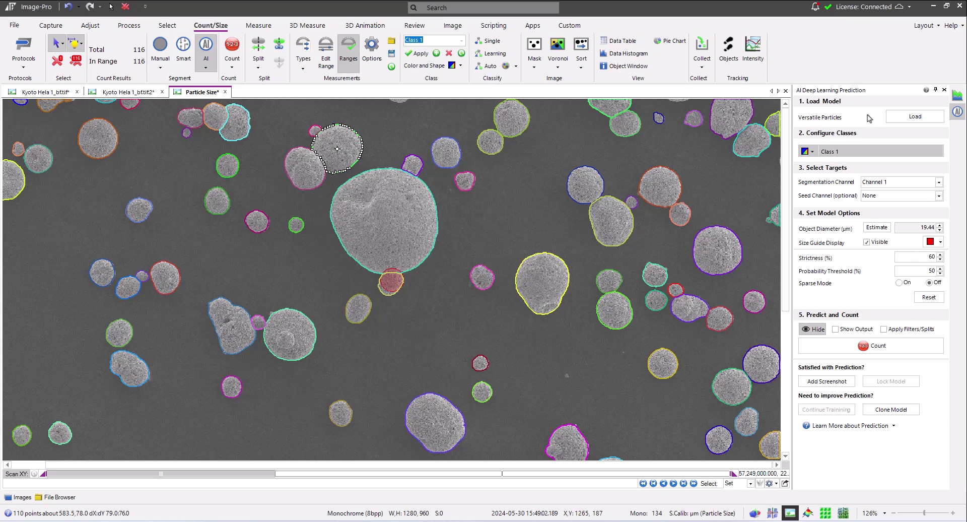
pyautogui.click(894, 116)
# Step: Run Versatile Grains on Low Carbon Steel.tif to find 89 grains, then reopen the model list
pyautogui.scroll(-1, 413, 370)
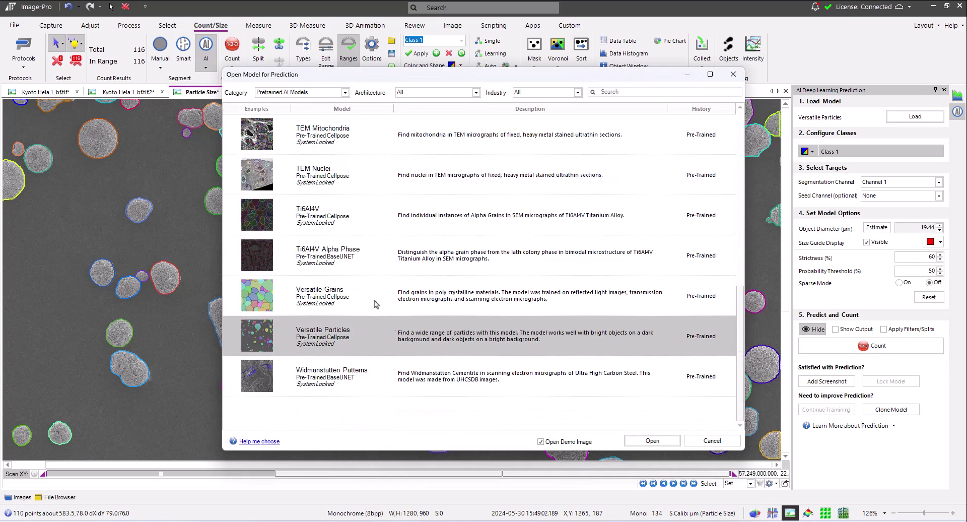
pyautogui.click(366, 291)
pyautogui.click(628, 444)
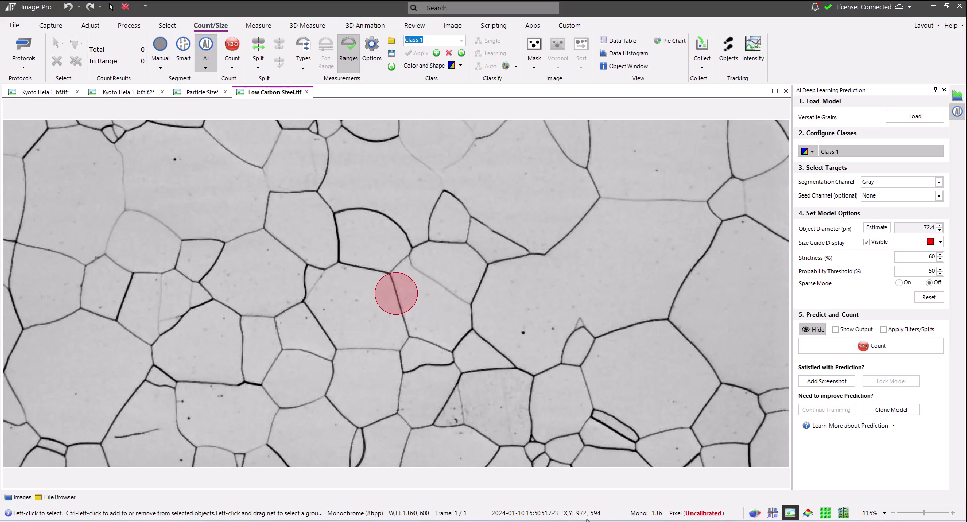
pyautogui.click(883, 350)
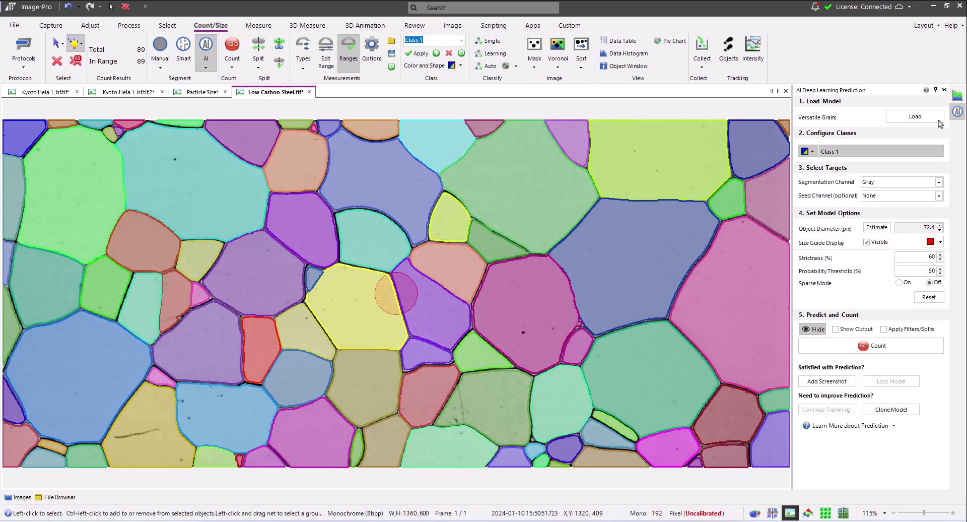
pyautogui.click(915, 116)
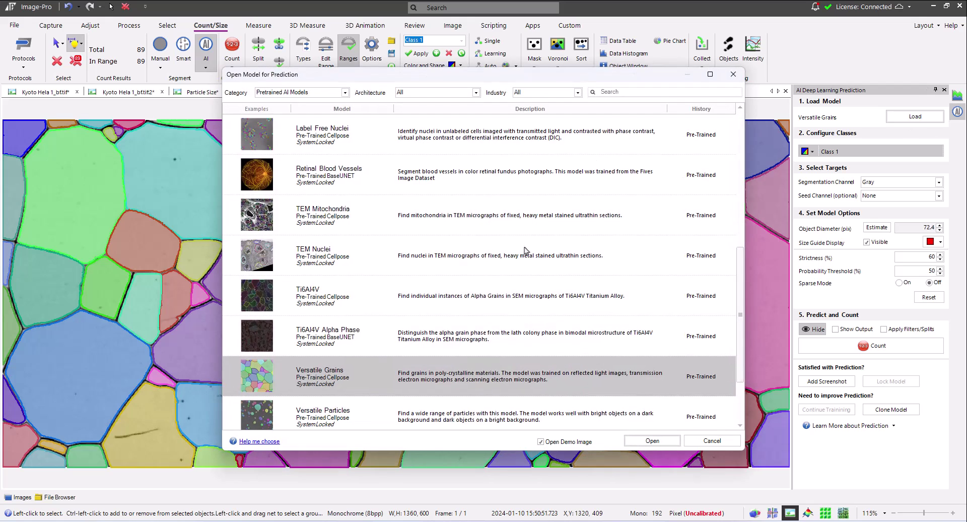
# Step: Select General Objects at the top of the model list and open it with Beans.tif
pyautogui.scroll(5, 526, 249)
pyautogui.click(332, 296)
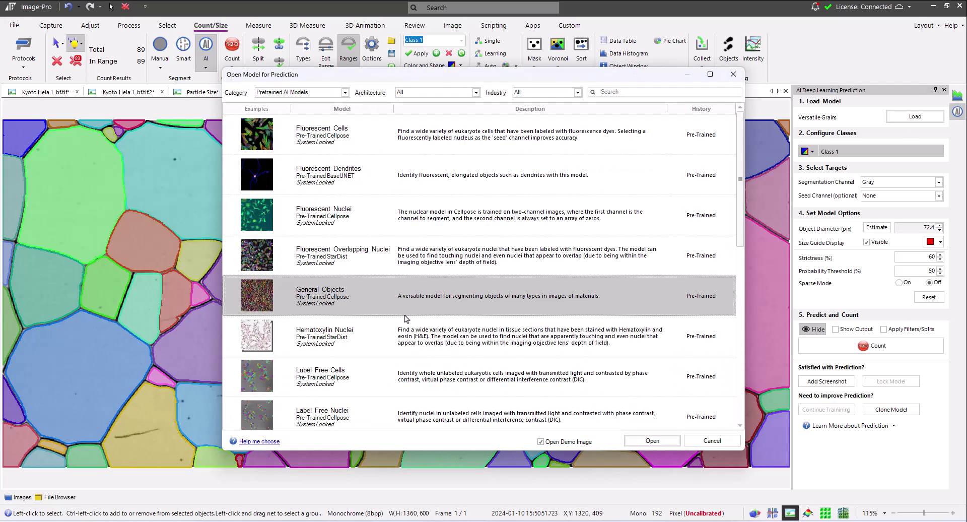
pyautogui.click(653, 441)
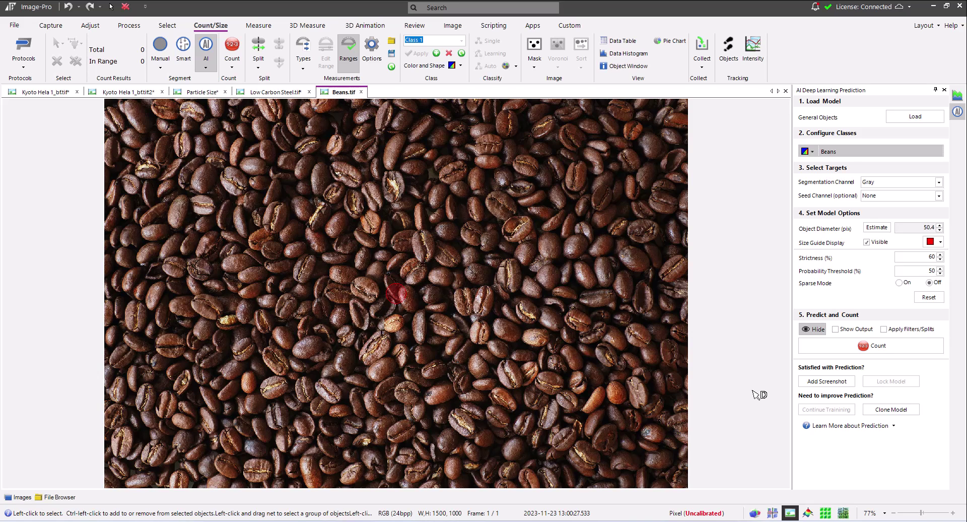
# Step: Count 629 beans with General Objects, inspect bean measurements up close, then open the AI dropdown
pyautogui.click(867, 346)
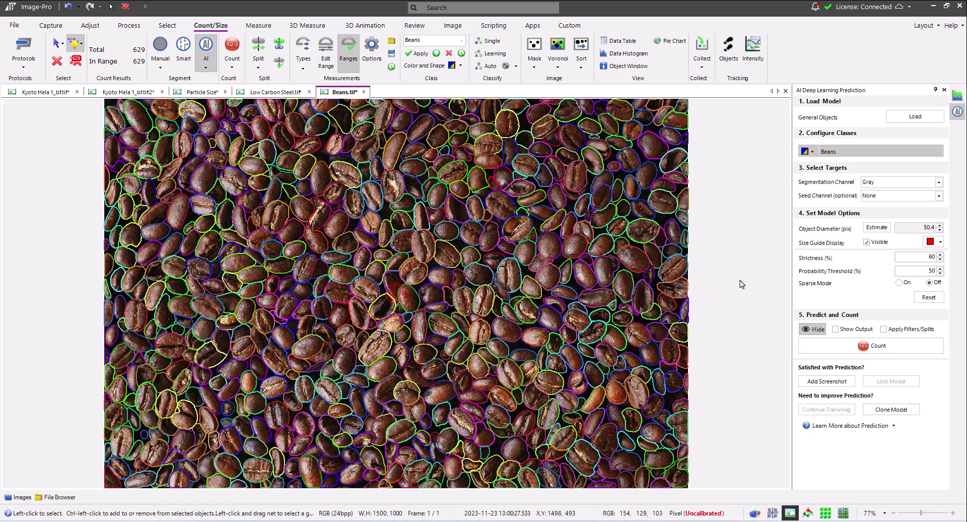
pyautogui.scroll(2, 524, 315)
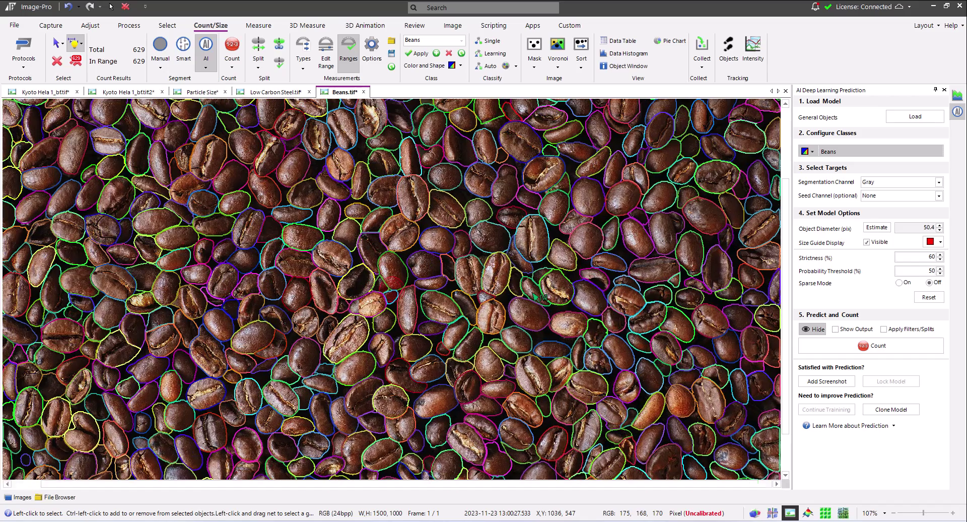
pyautogui.moveTo(535, 296)
pyautogui.moveTo(561, 257)
pyautogui.scroll(-1, 511, 294)
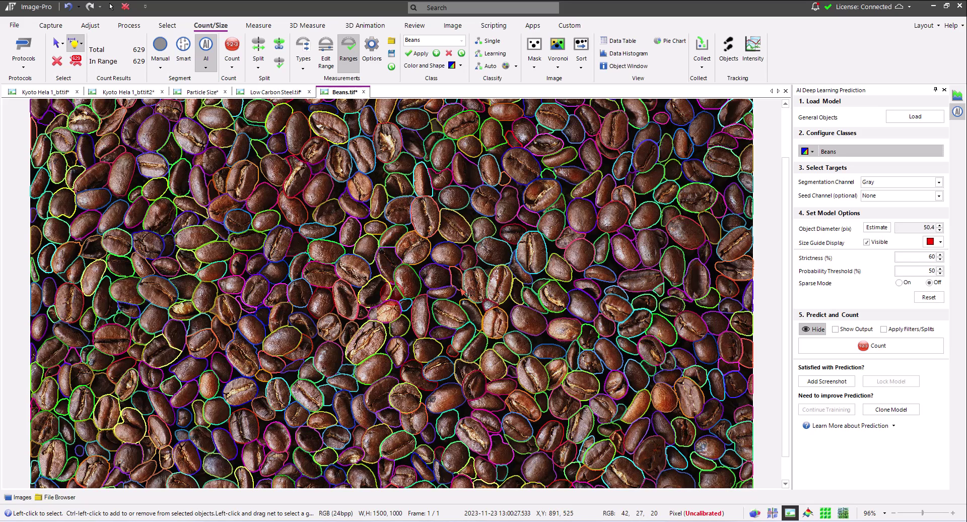
pyautogui.click(205, 68)
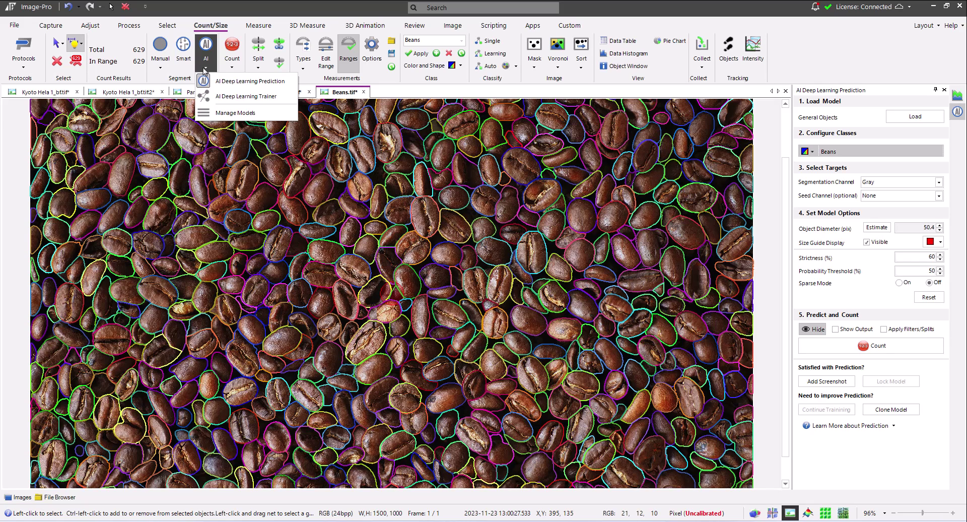
# Step: Open the AI Deep Learning Trainer holding the 629 bean outlines as Class 1 labels
pyautogui.click(231, 96)
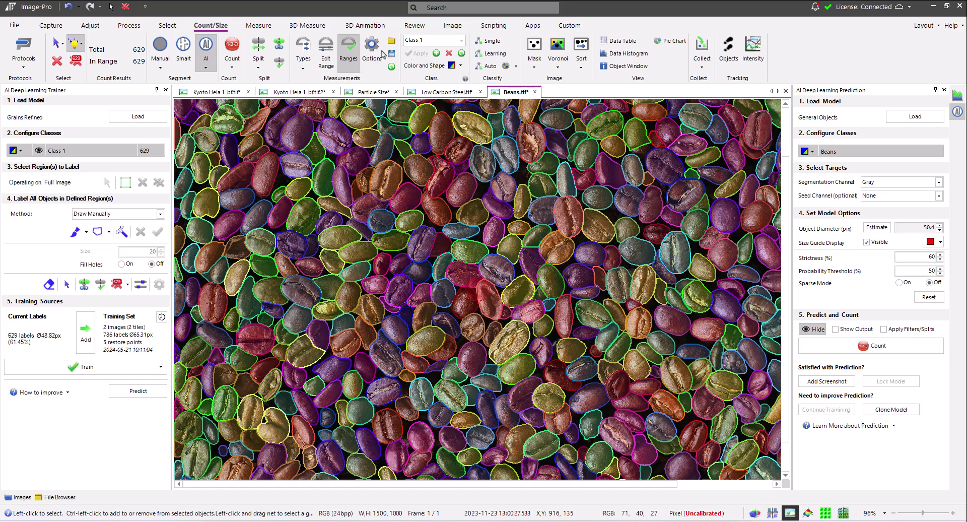
pyautogui.click(211, 70)
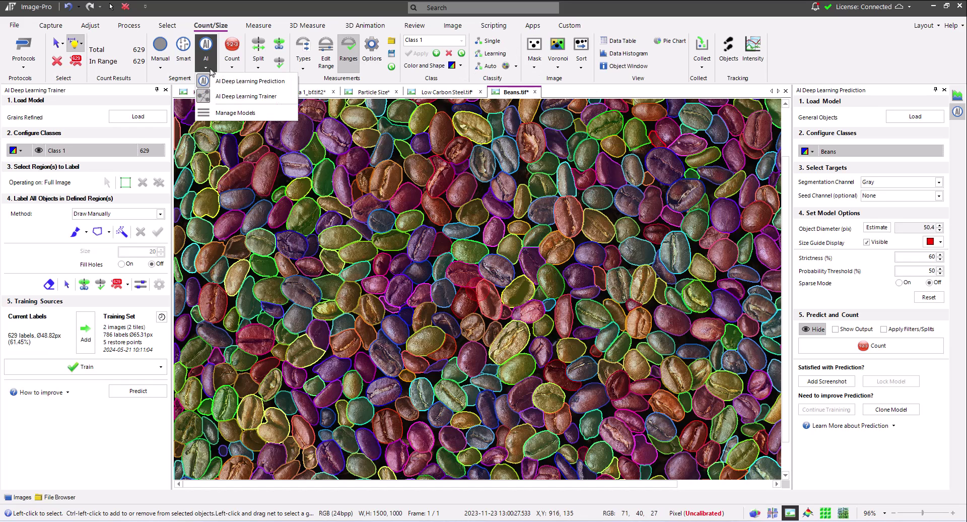
# Step: Open Manage Models from the AI dropdown to list the pretrained models
pyautogui.click(224, 112)
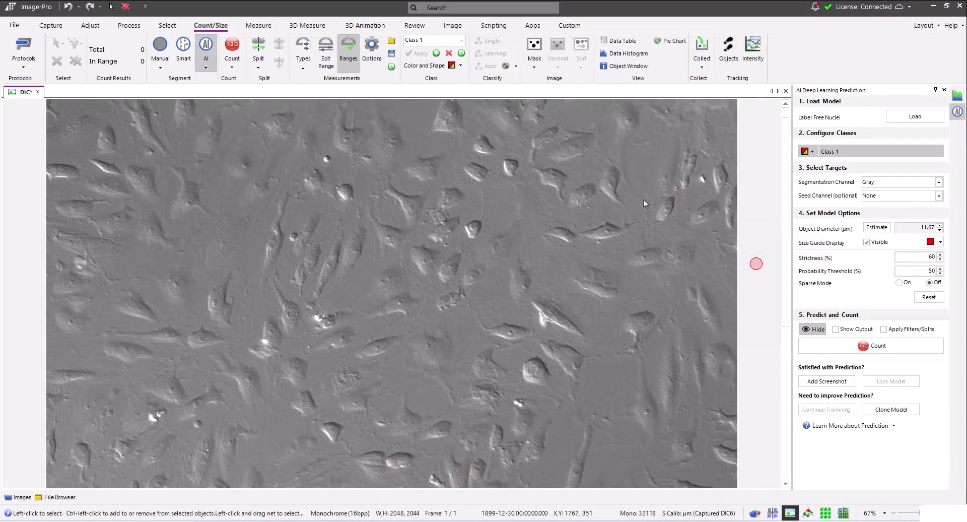
# Step: Run Predict and Count with the Label Free Nuclei model on the DIC image
pyautogui.click(870, 346)
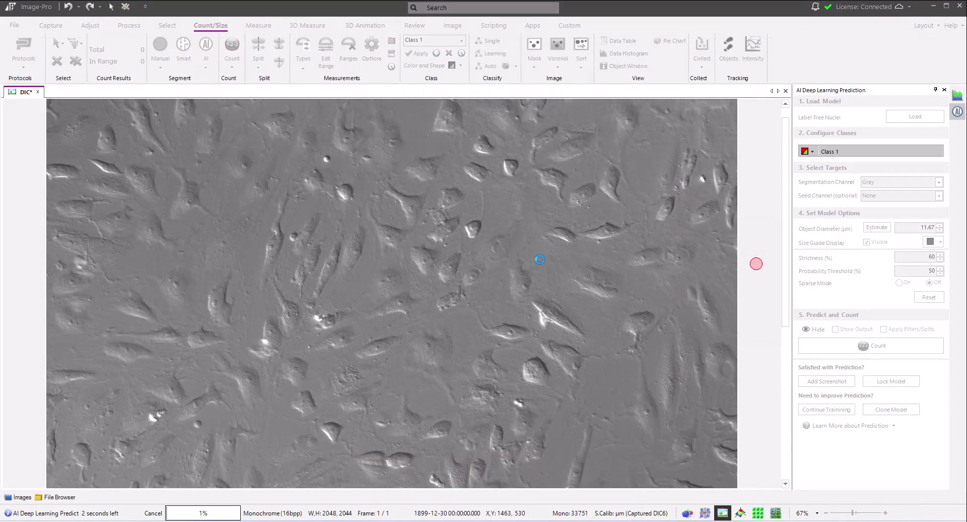